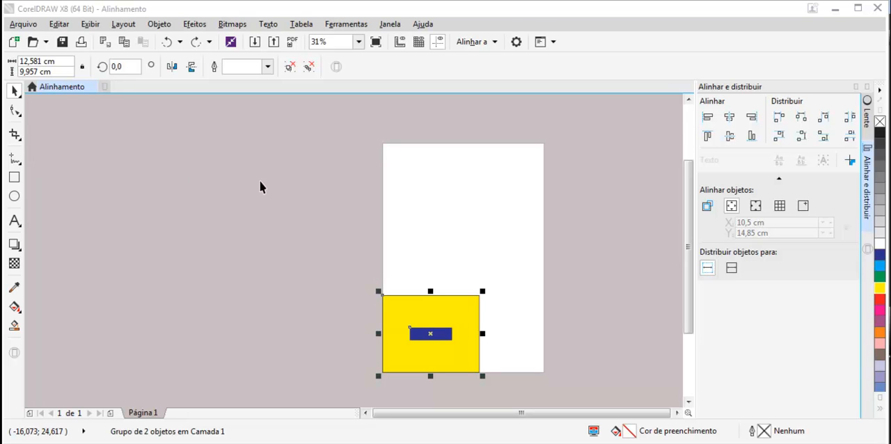
Try a freehand selection around the yellow and blue rectangle group.
click(465, 273)
click(441, 313)
click(19, 92)
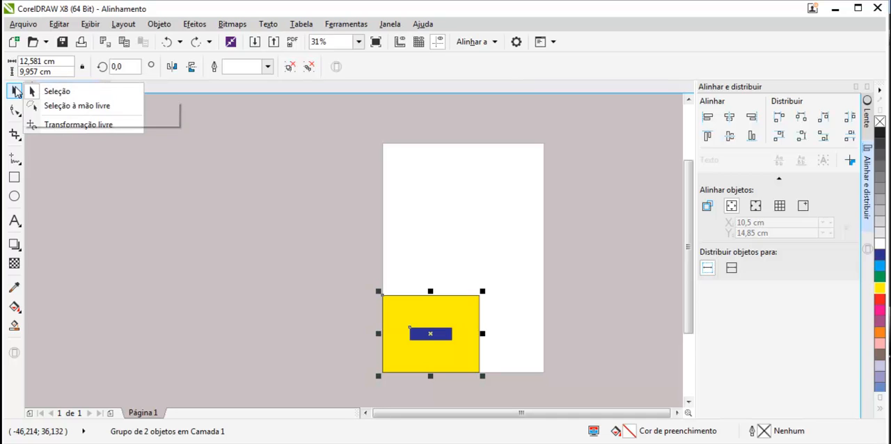
click(71, 106)
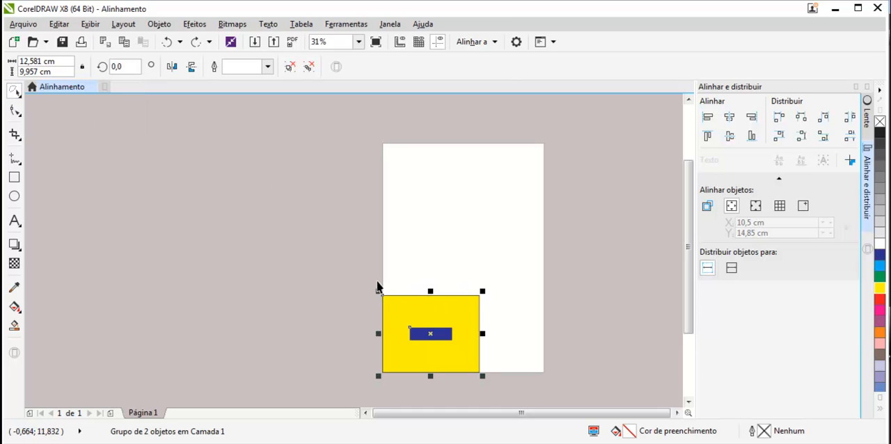
mouse_move(366, 279)
mouse_down()
mouse_move(486, 273)
mouse_move(497, 294)
mouse_move(496, 355)
mouse_move(437, 396)
mouse_move(395, 376)
mouse_move(435, 360)
mouse_up()
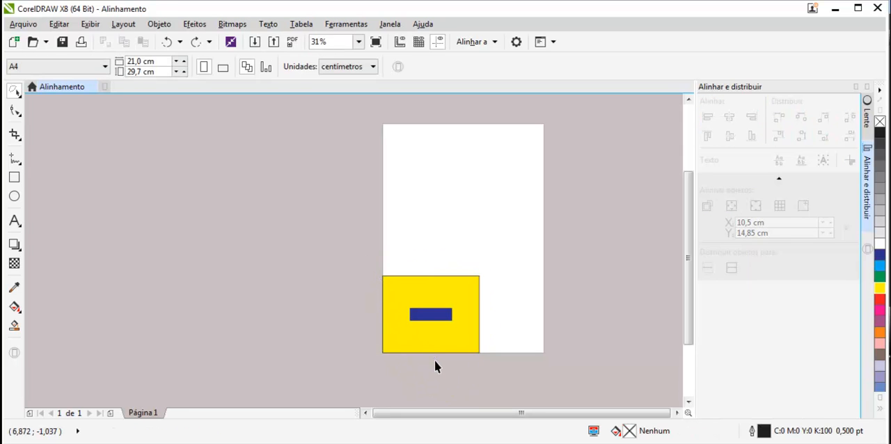
Enlarge the yellow and blue group to about 19 × 20 cm with the Free Transform tool.
click(13, 91)
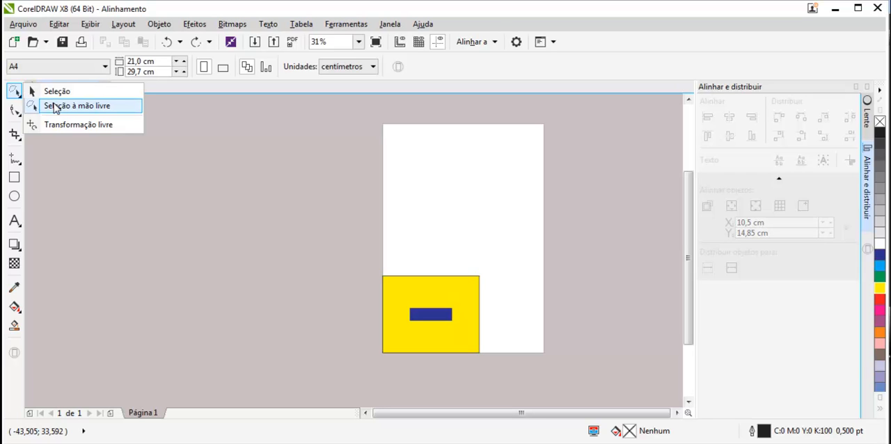
click(85, 126)
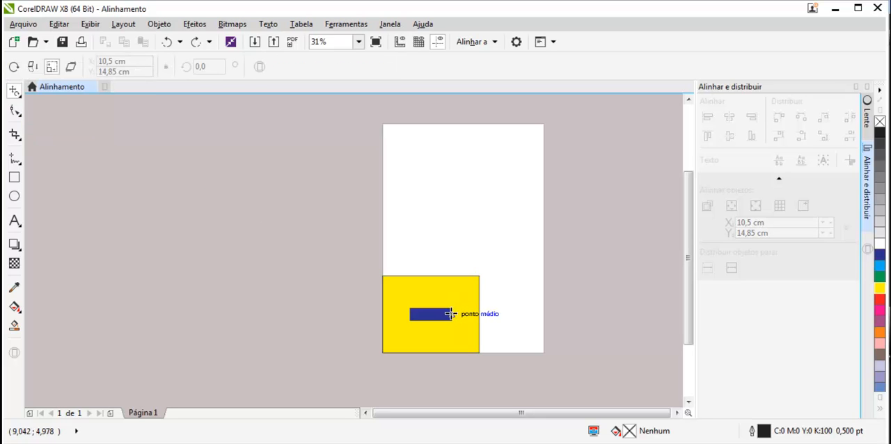
click(417, 303)
drag(422, 307, 475, 295)
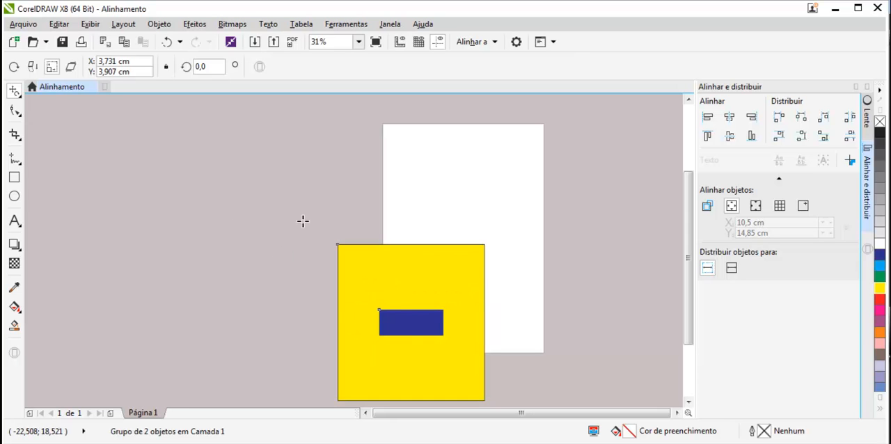
Move the enlarged group up onto the page with the normal selection tool and delete it.
click(15, 97)
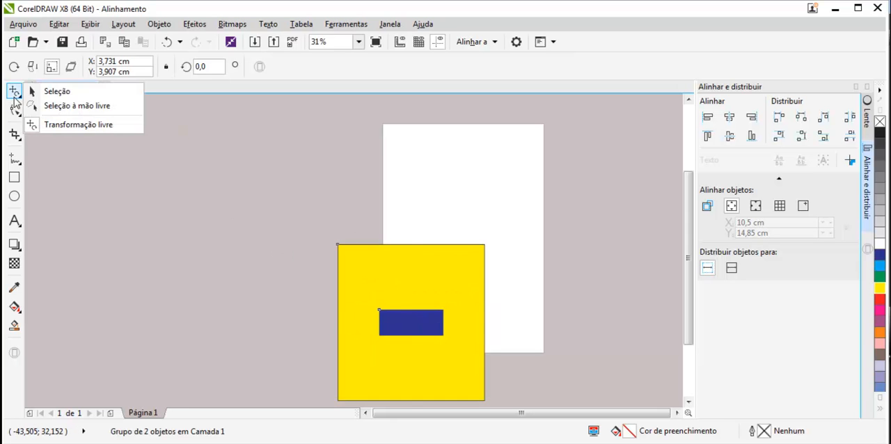
click(36, 91)
drag(431, 332, 474, 261)
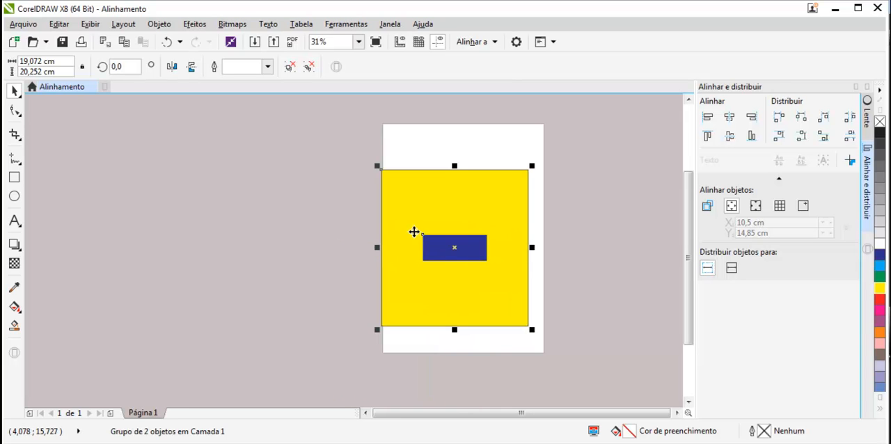
key(Delete)
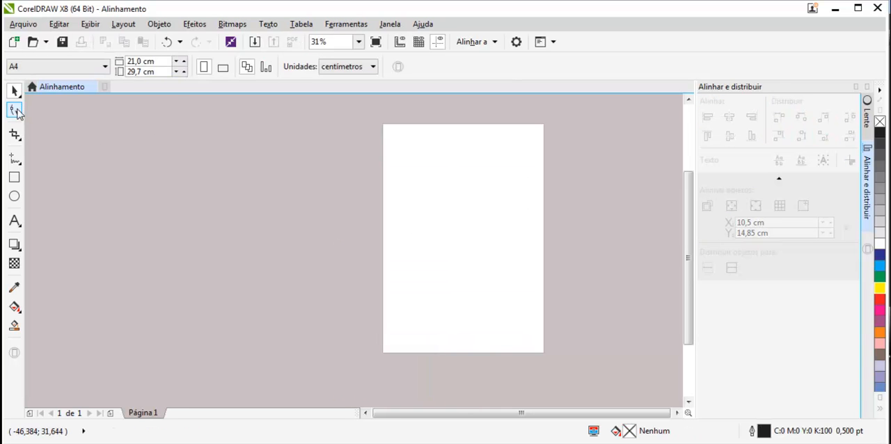
Draw a rectangle about 12.3 × 9.2 cm in the upper half of the page.
click(14, 177)
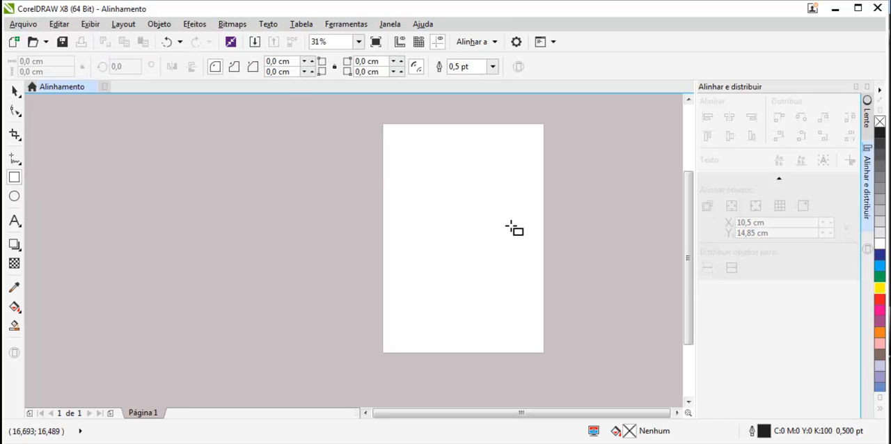
drag(408, 184, 503, 256)
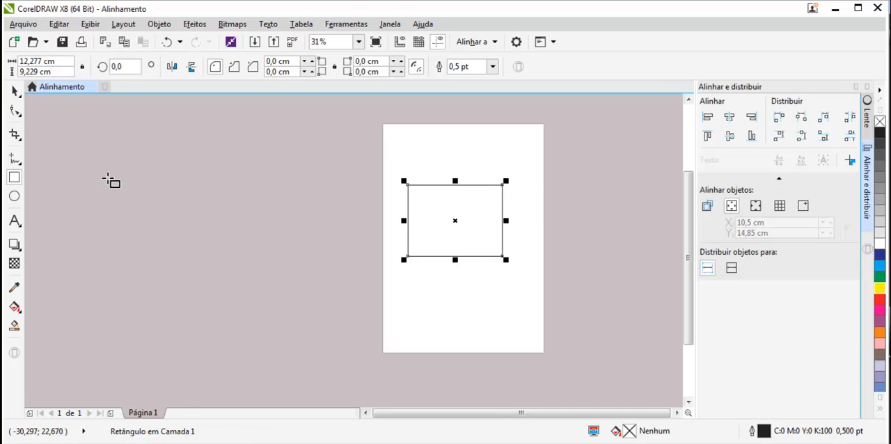
Round the rectangle's corners to a radius of about 1.36 cm with the Shape tool and return them to square.
scroll(463, 203, up, 1)
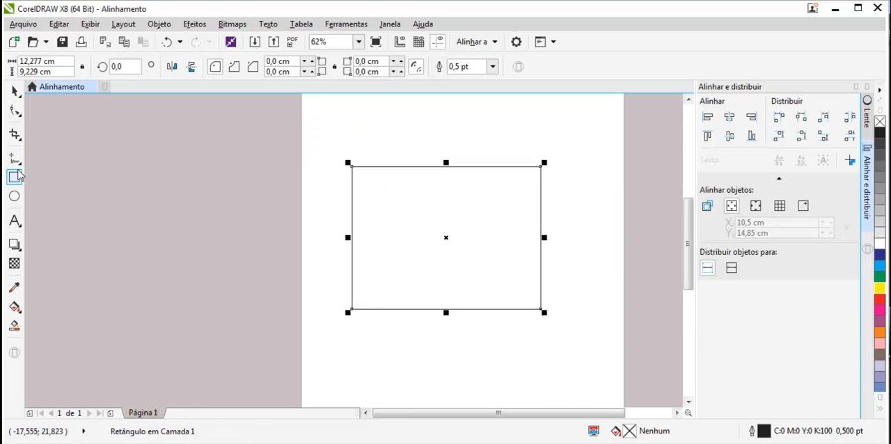
click(16, 112)
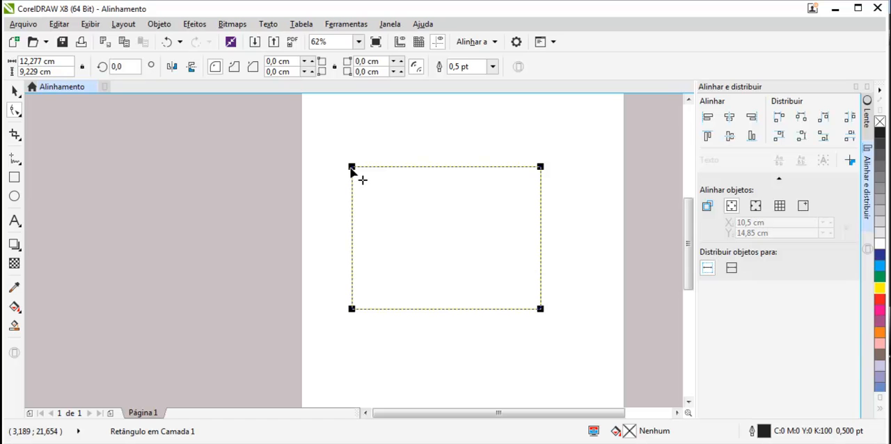
drag(352, 169, 371, 187)
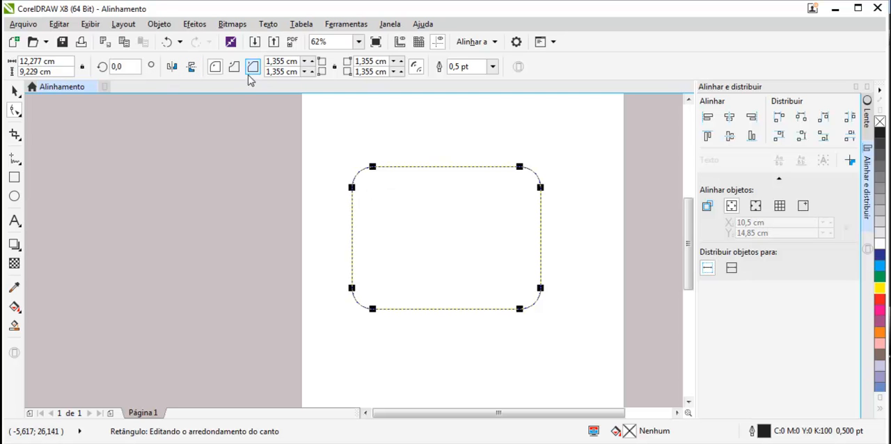
drag(374, 168, 231, 205)
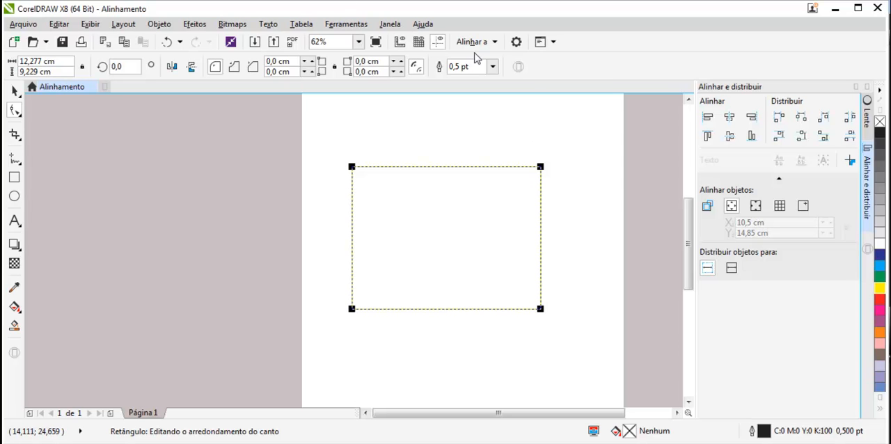
Convert the rectangle to curves.
click(518, 67)
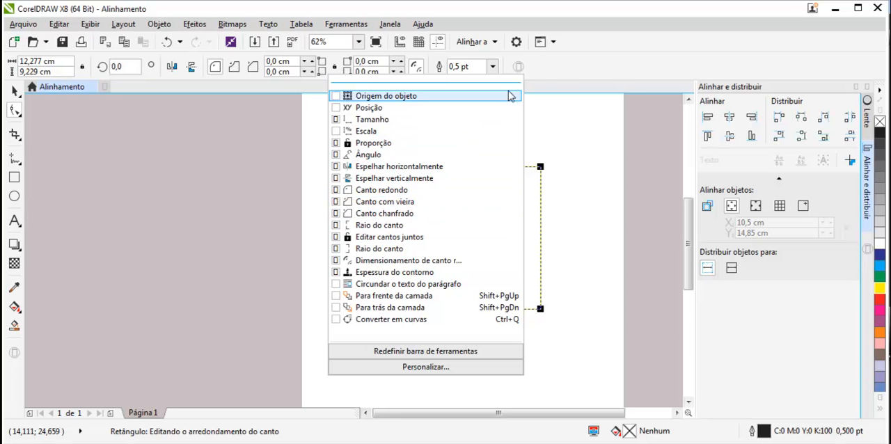
click(565, 77)
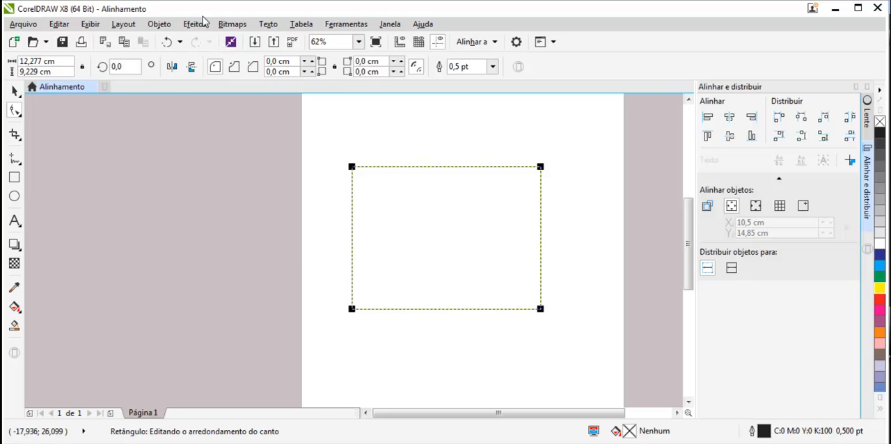
click(158, 26)
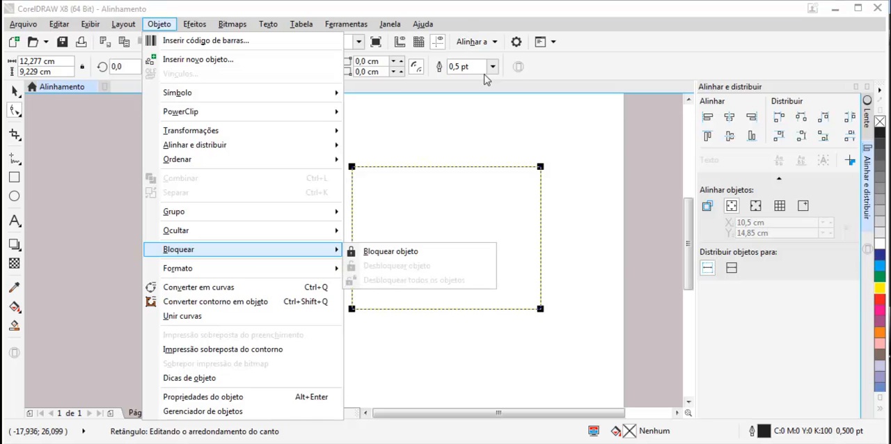
click(230, 288)
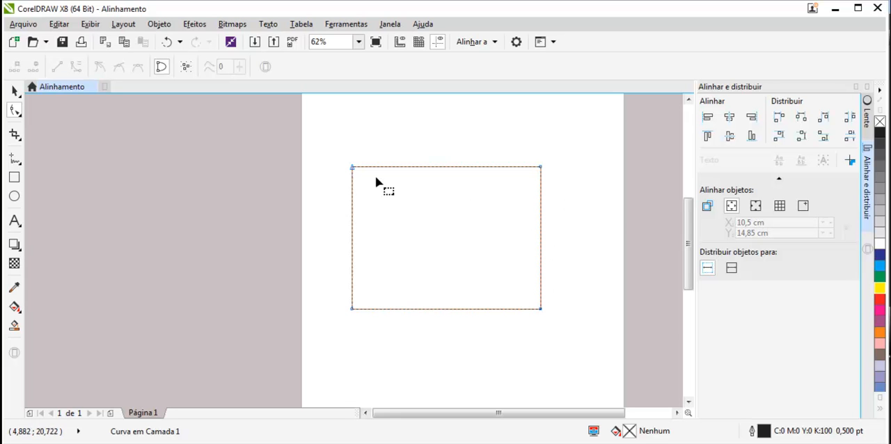
Reposition the curve's four corner nodes into a pointed outline with a deep notch, and shift the notch's lower segment slightly upward.
drag(352, 169, 468, 128)
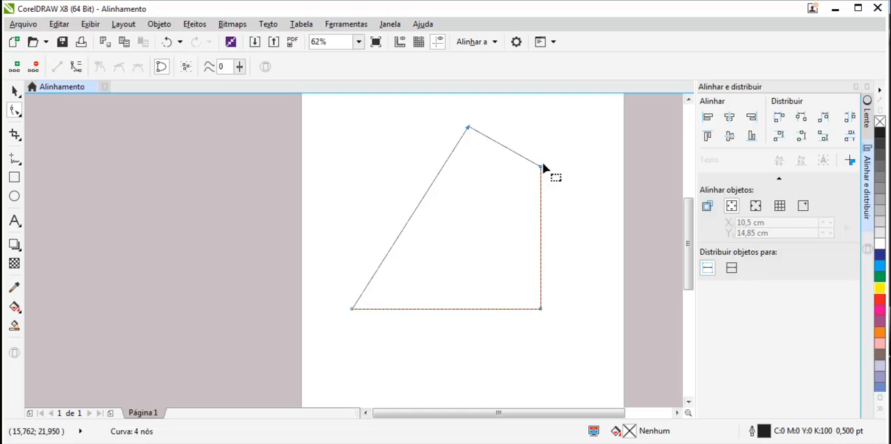
drag(542, 167, 437, 241)
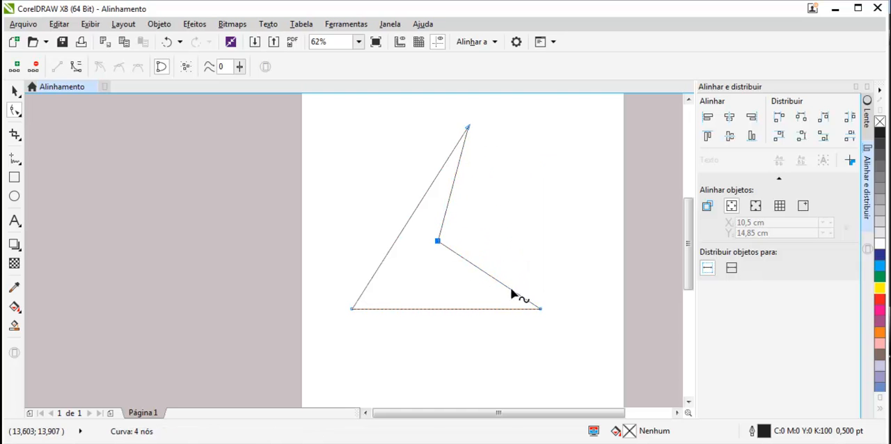
drag(542, 309, 561, 224)
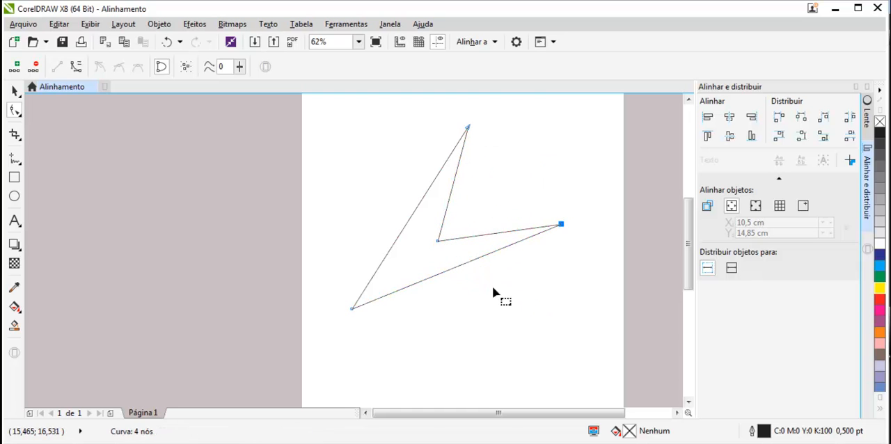
drag(352, 308, 362, 329)
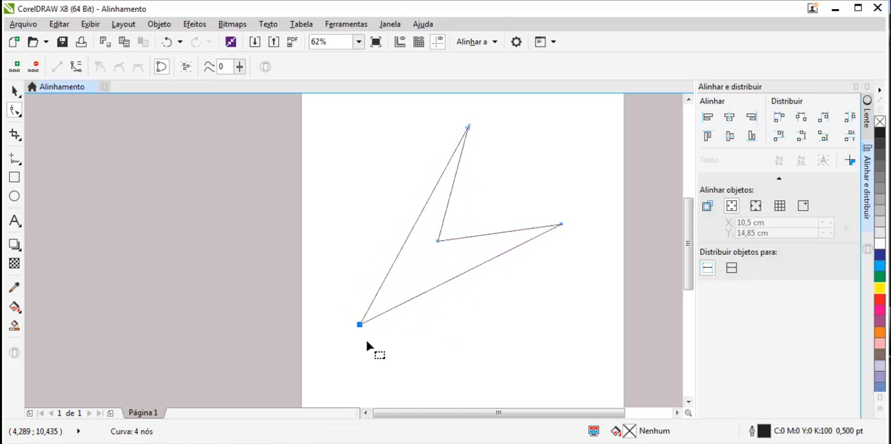
drag(437, 242, 422, 260)
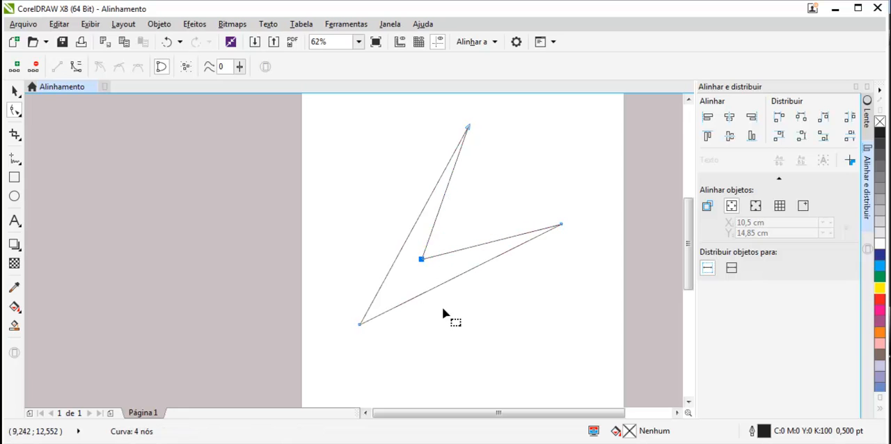
click(489, 246)
mouse_move(490, 242)
mouse_down()
mouse_move(487, 226)
mouse_move(492, 234)
mouse_up()
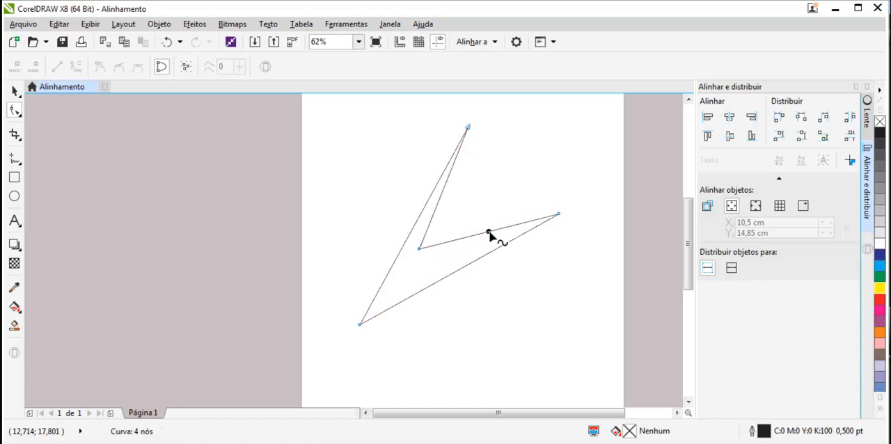
Add two nodes on the notch's lower segment and move them to form a peak with a dip beside it.
double_click(489, 234)
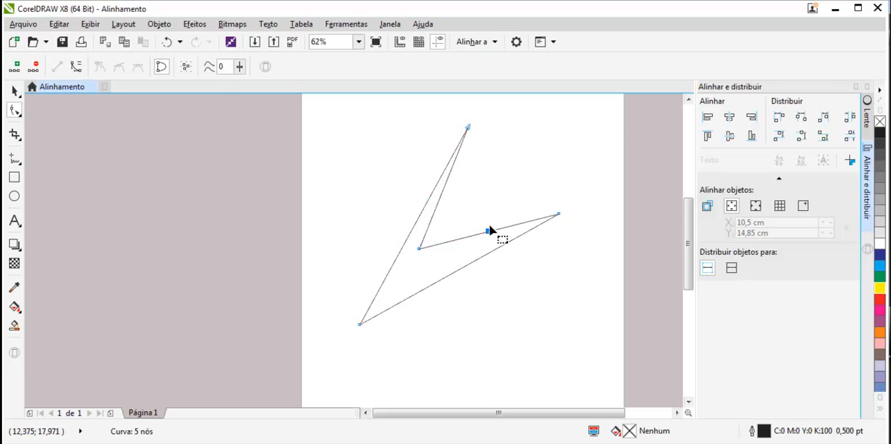
drag(488, 232, 489, 224)
drag(485, 206, 485, 189)
double_click(522, 200)
drag(522, 200, 497, 221)
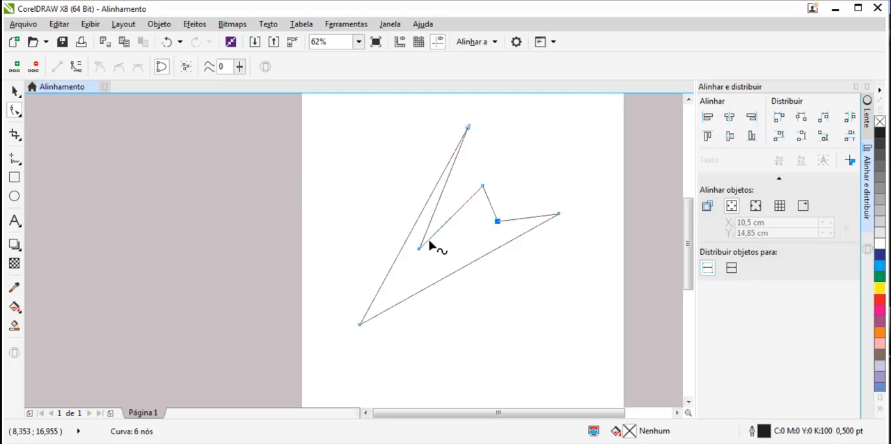
Convert the shape's long lower edge to a curve and bow it outward.
right_click(465, 265)
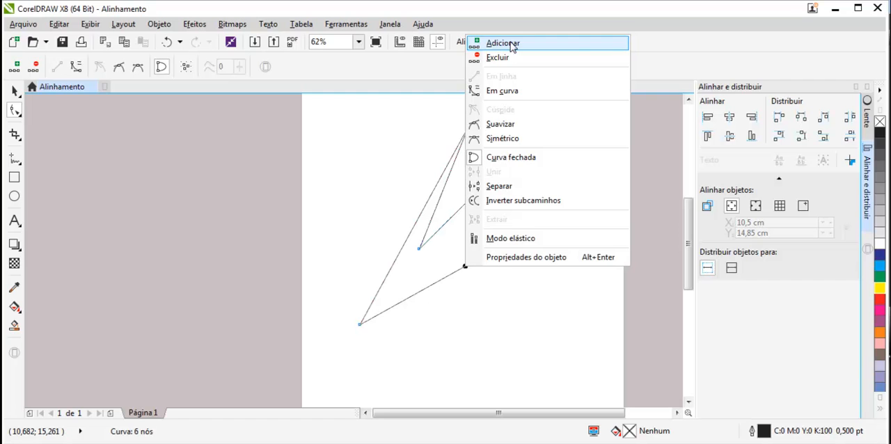
click(513, 91)
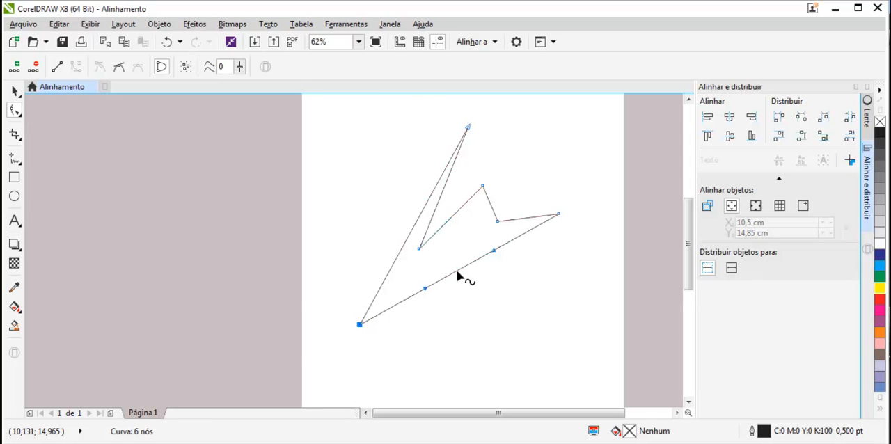
scroll(457, 274, up, 2)
scroll(429, 295, down, 2)
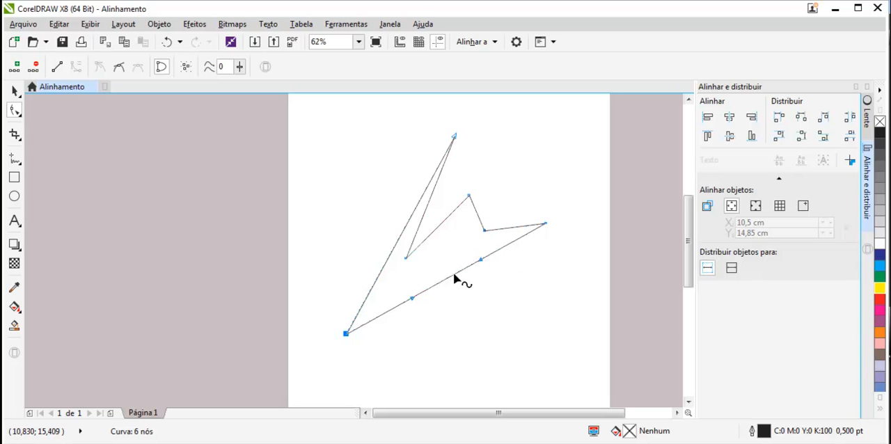
drag(451, 276, 484, 318)
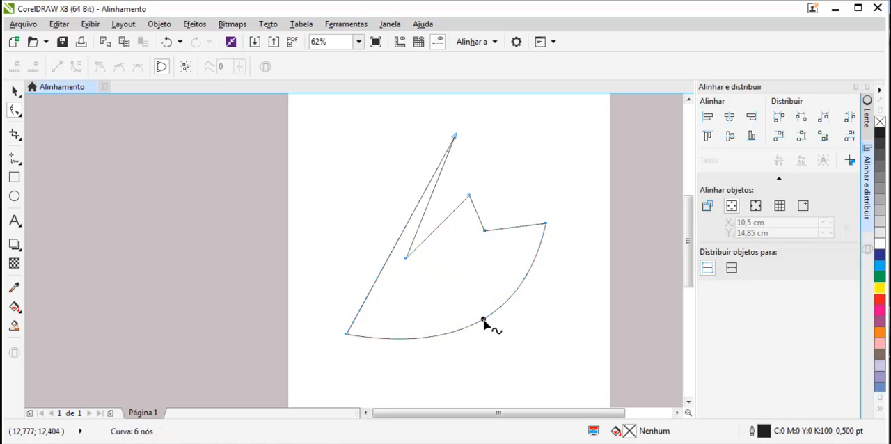
Convert the short segment between the dip and the rightmost corner to a curve and bend it slightly downward.
right_click(514, 230)
right_click(512, 227)
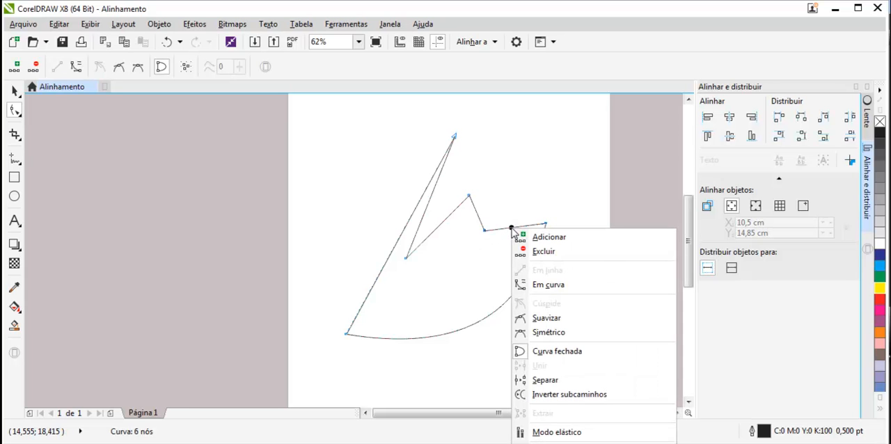
click(557, 285)
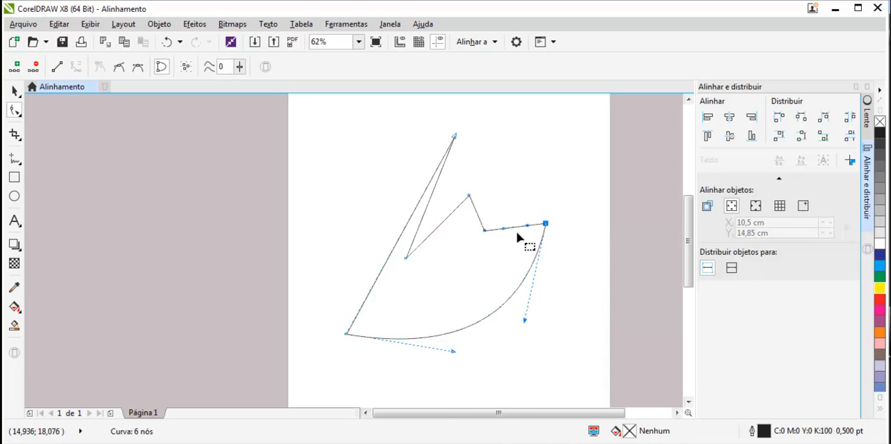
scroll(520, 238, up, 2)
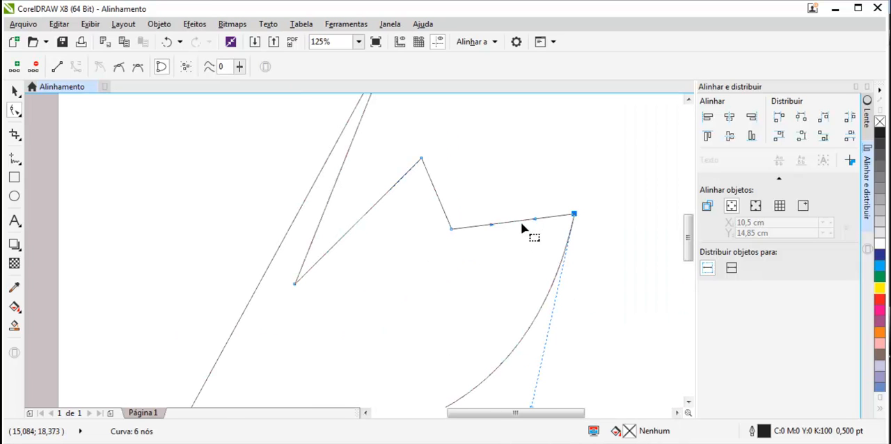
mouse_move(515, 223)
mouse_down()
mouse_move(515, 190)
mouse_move(516, 238)
mouse_up()
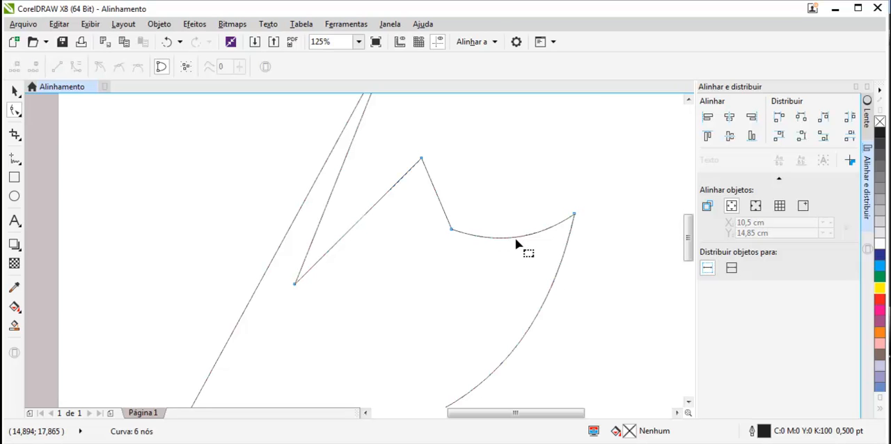
Add a node on the curved segment beside the dip and pull the dip node's control handle downward to deepen the bend.
double_click(516, 239)
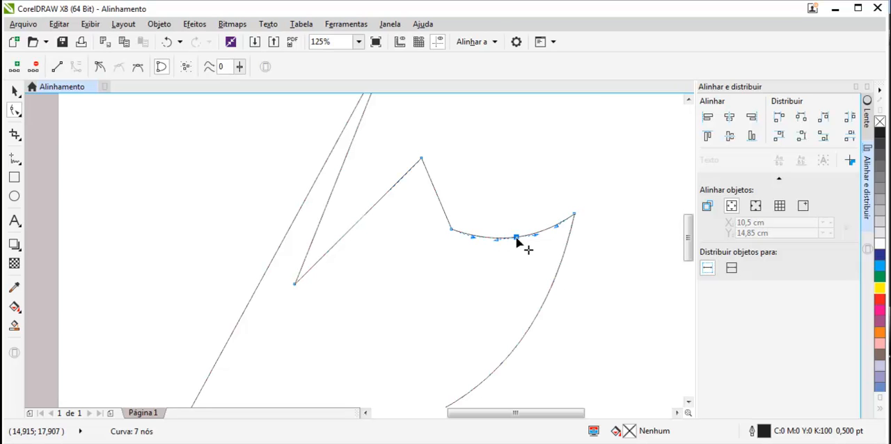
click(473, 238)
drag(468, 242, 452, 263)
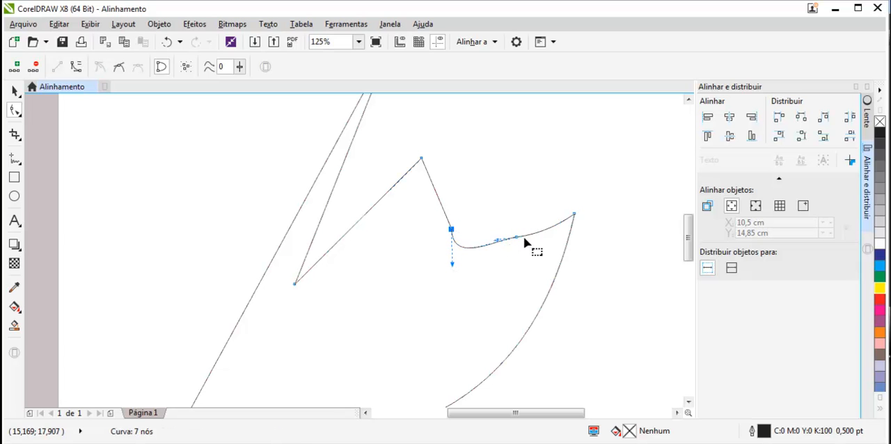
click(487, 217)
Convert the straight segment between the notch and the middle peak to a curve and bend it into an S shape.
scroll(364, 237, down, 3)
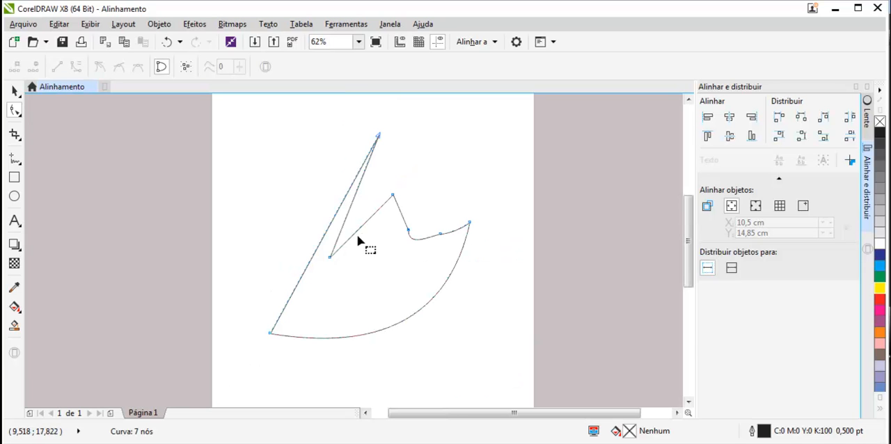
right_click(360, 229)
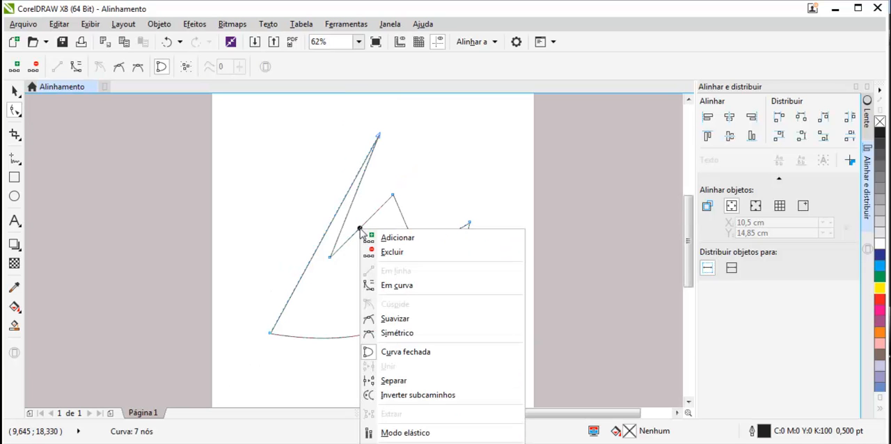
click(420, 286)
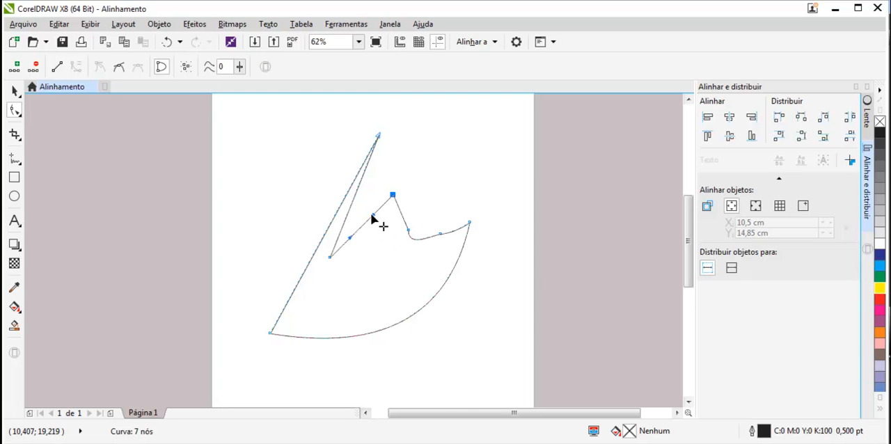
scroll(371, 218, up, 3)
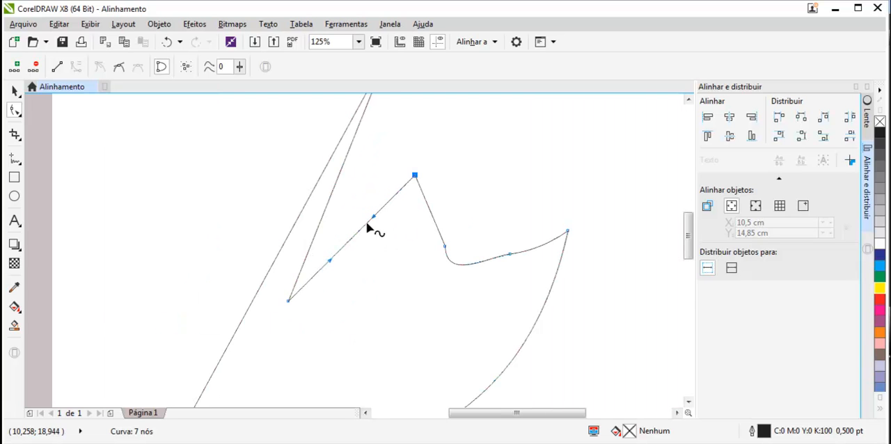
drag(376, 217, 455, 289)
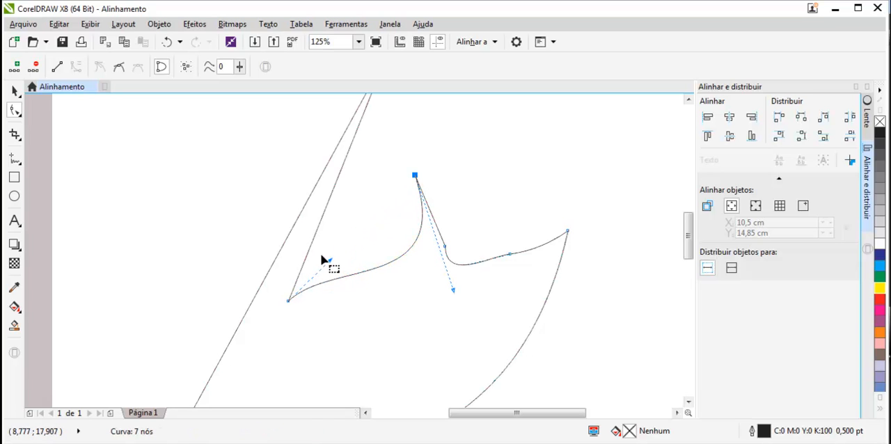
drag(329, 261, 270, 207)
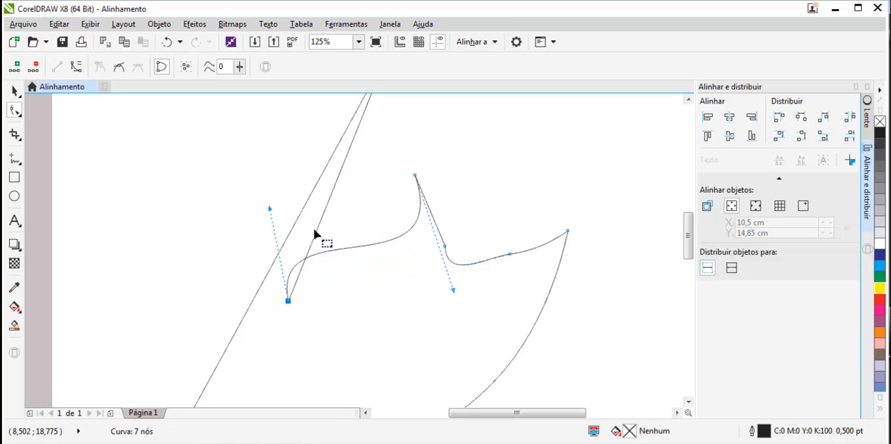
Add a node on the lower part of the shape's long left edge and move it outward into a corner.
scroll(334, 307, down, 4)
scroll(322, 332, up, 2)
scroll(322, 332, up, 2)
scroll(305, 287, down, 2)
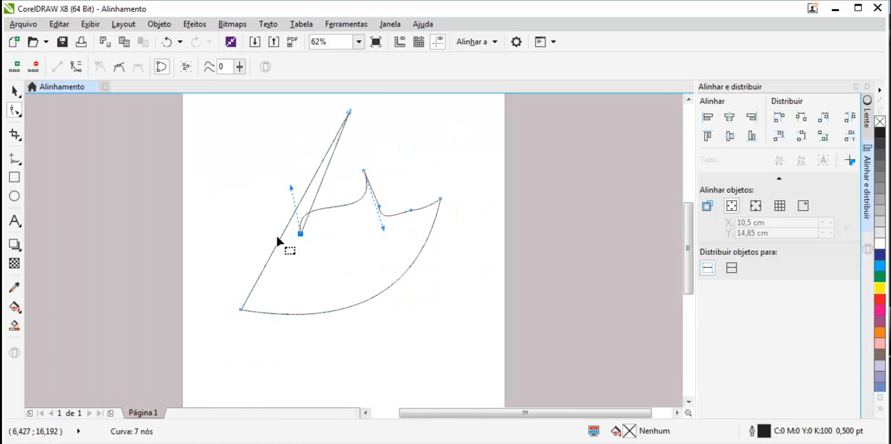
right_click(265, 268)
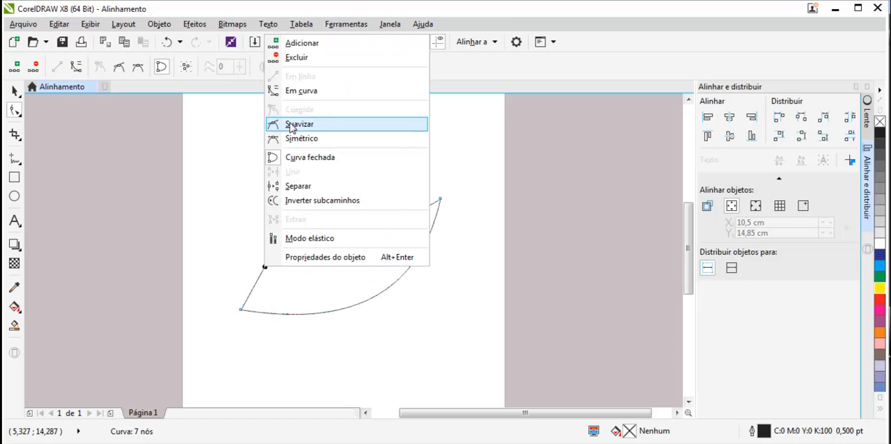
click(300, 41)
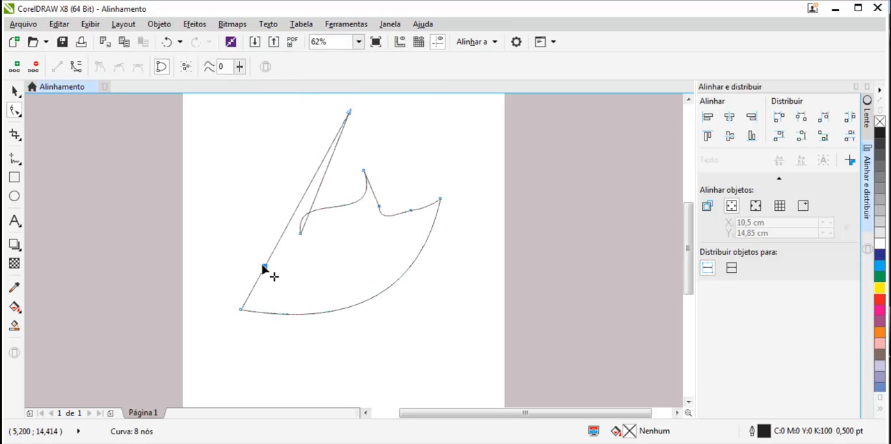
drag(265, 268, 209, 240)
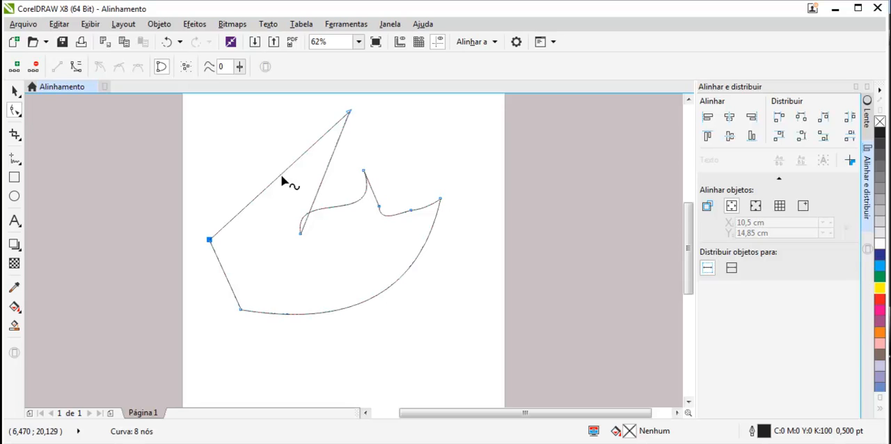
Delete the reshaped curve and draw a new rectangle about 11 by 10.5 cm on the page.
scroll(348, 236, down, 2)
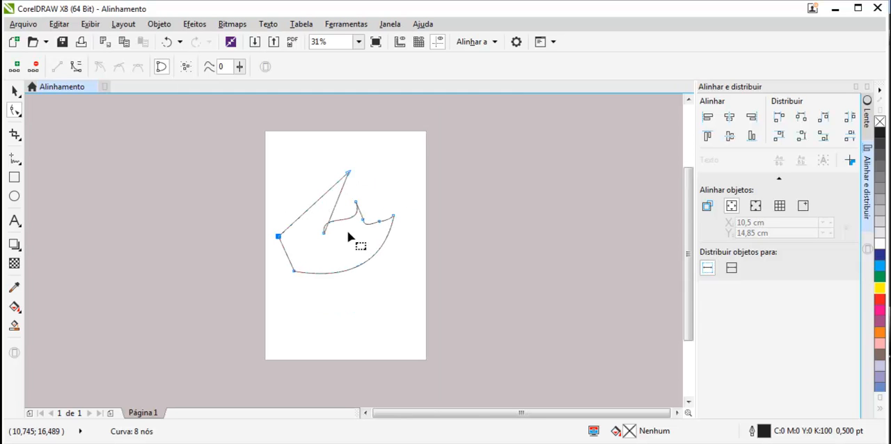
click(14, 90)
key(Delete)
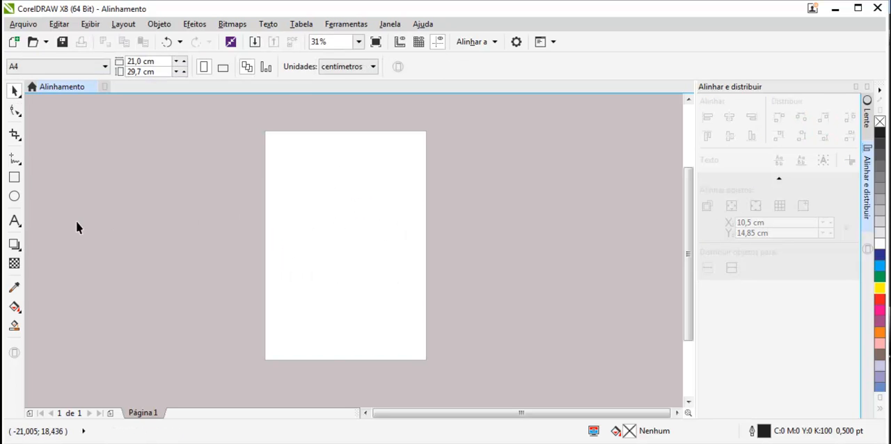
click(15, 177)
drag(300, 188, 386, 270)
Convert the rectangle to curves and move its lower-right corner node up and outward with the Shape tool.
click(15, 110)
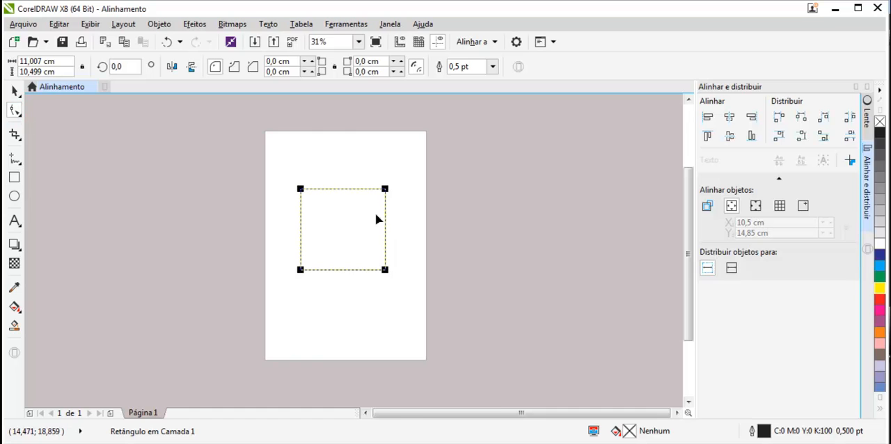
scroll(351, 213, up, 2)
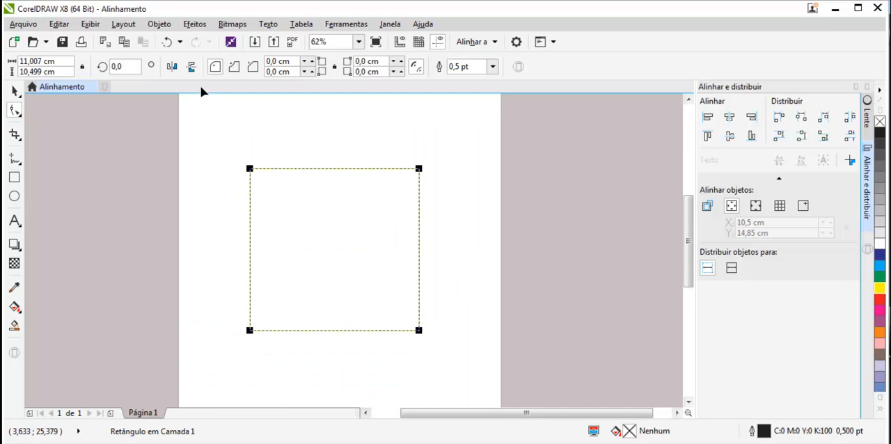
click(159, 24)
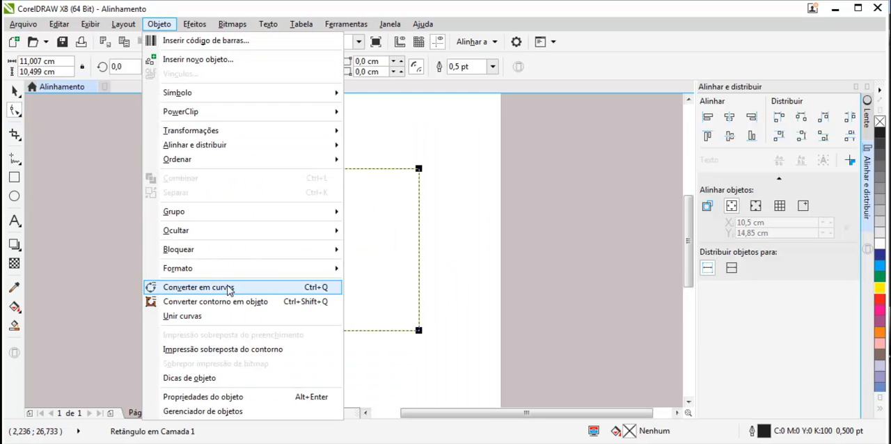
click(229, 287)
click(419, 330)
drag(419, 330, 463, 276)
Add a node on the shape's upper edge and pull it down into a shallow notch.
click(366, 169)
right_click(366, 170)
click(369, 178)
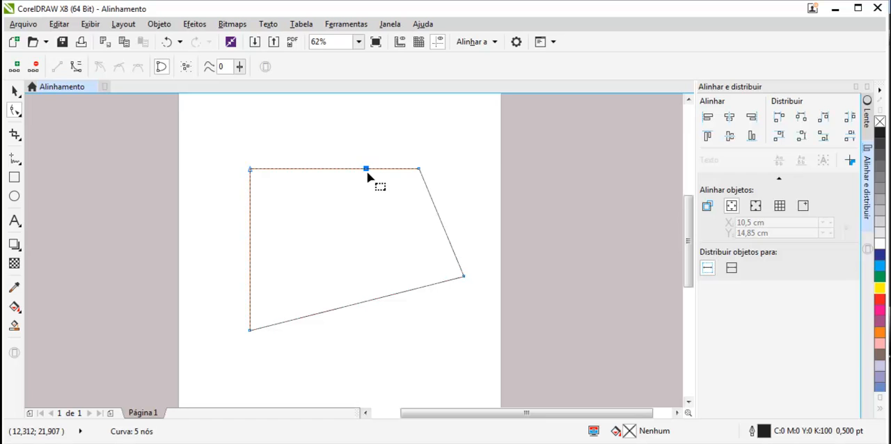
drag(367, 169, 365, 207)
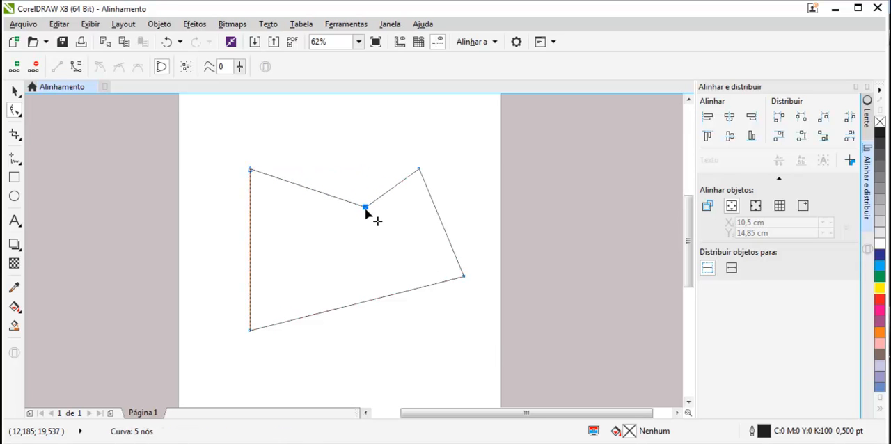
Delete the notch node from the shape's upper edge.
right_click(365, 210)
click(405, 235)
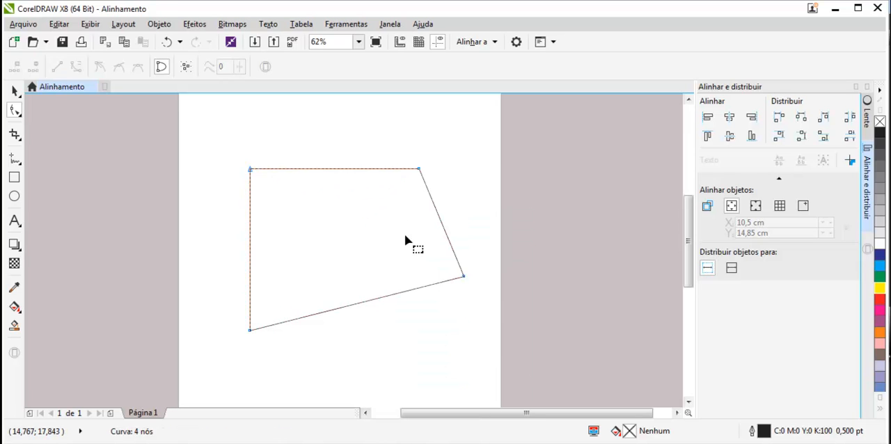